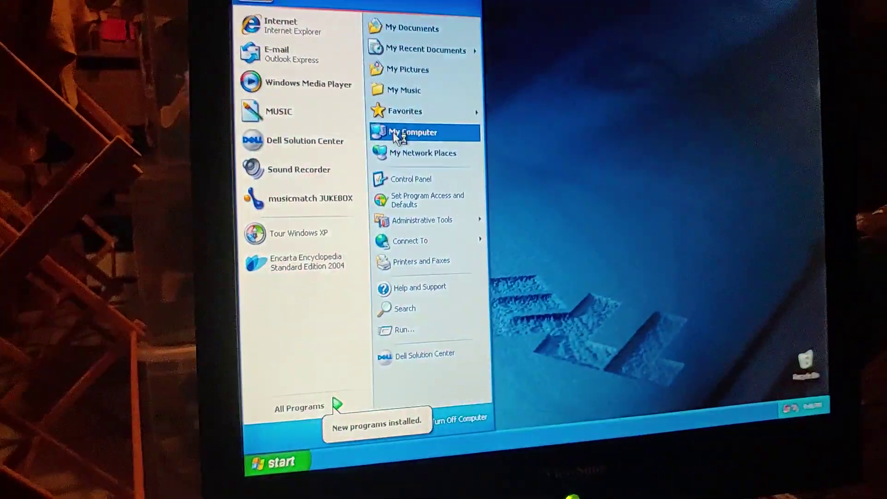
Step: Show the computer's drives from the Start menu's My Computer entry
left_click(392, 147)
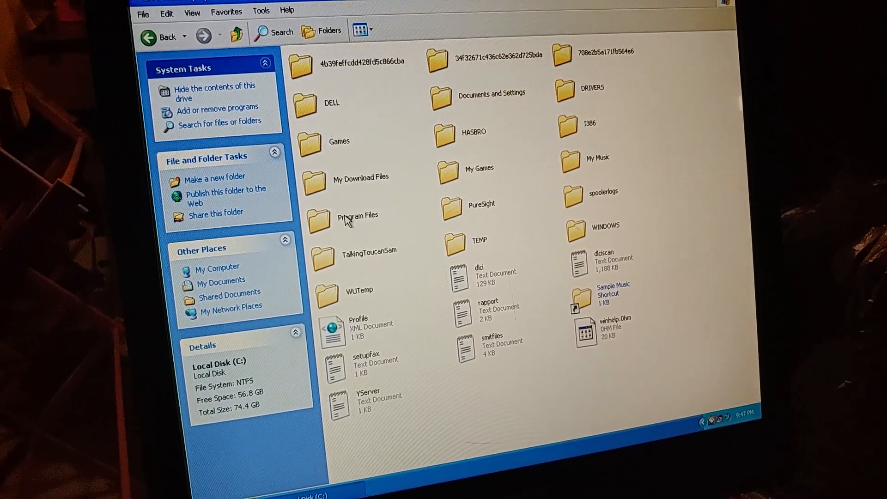
Step: Navigate into Program Files to the AvHelp folder and launch the 09LI tutorial
double_click(359, 219)
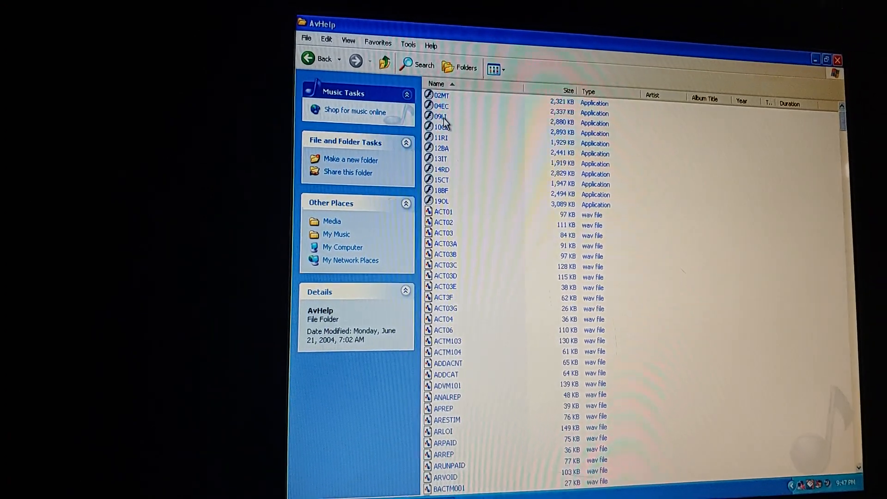
left_click(463, 95)
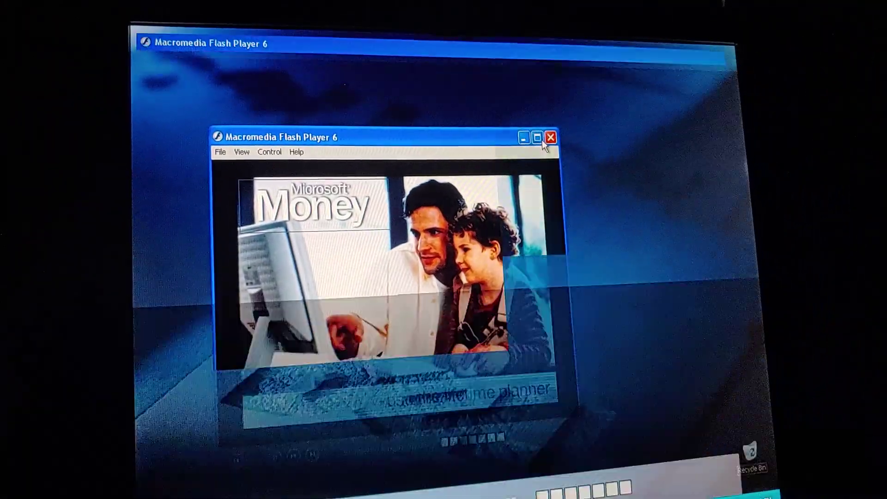
Step: Maximize the Flash Player window so the Lifetime Planner tutorial fills the screen
left_click(542, 141)
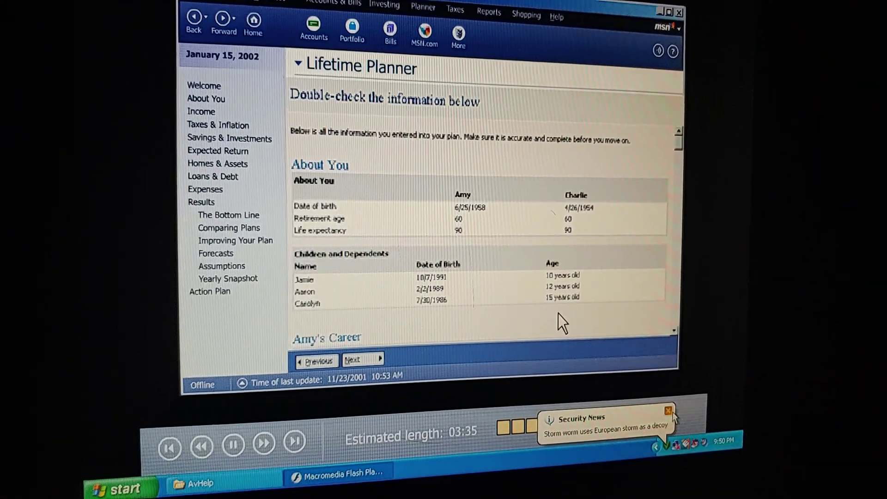
Step: Dismiss the Security News balloon and fast-forward the tutorial to the next section
left_click(668, 432)
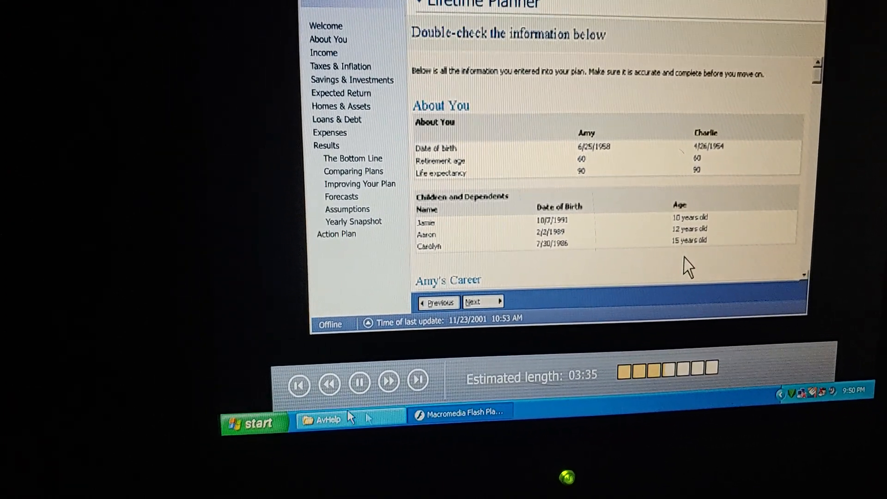
left_click(330, 381)
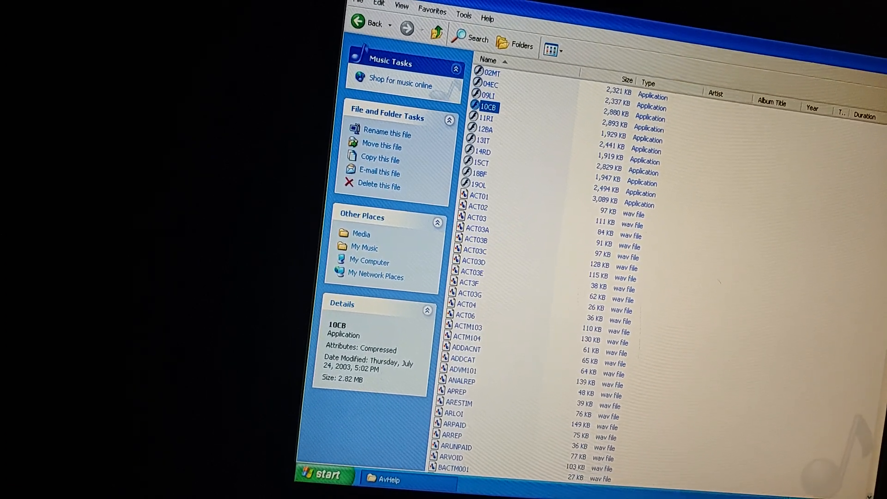
Step: Launch the 10CB tutorial, pause it, hide Explorer, and maximize the player window
key("Return")
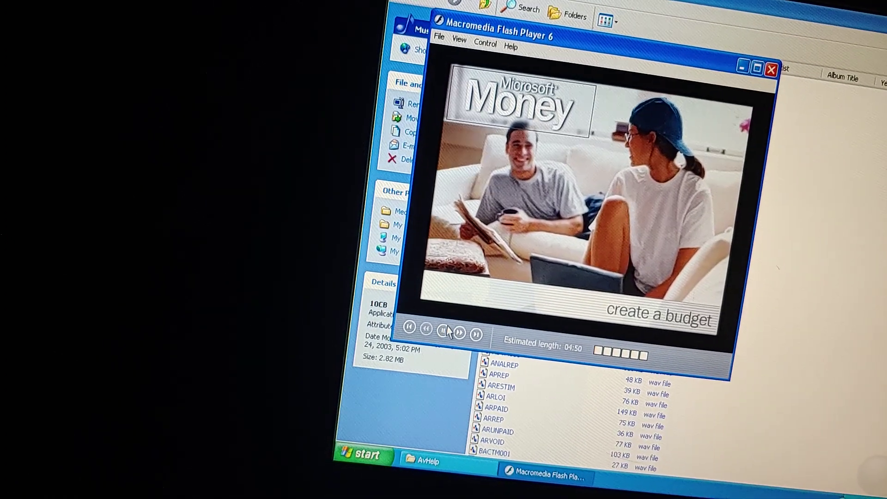
left_click(442, 335)
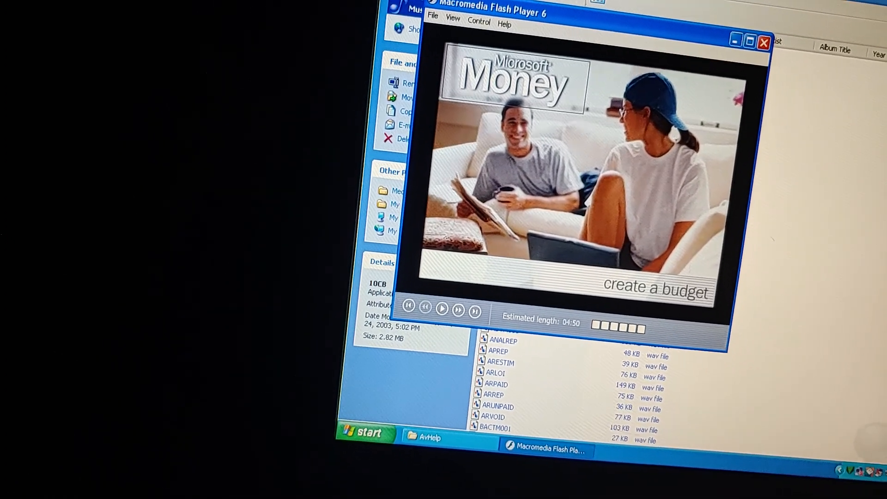
left_click(753, 38)
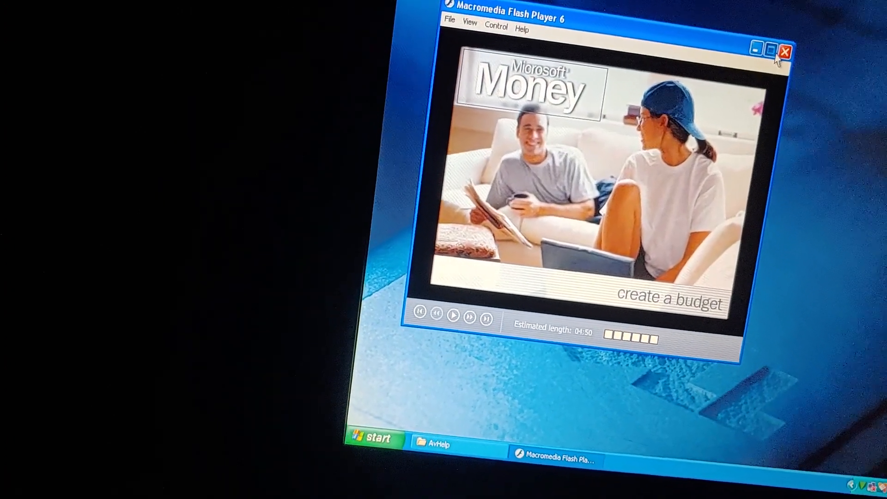
left_click(768, 46)
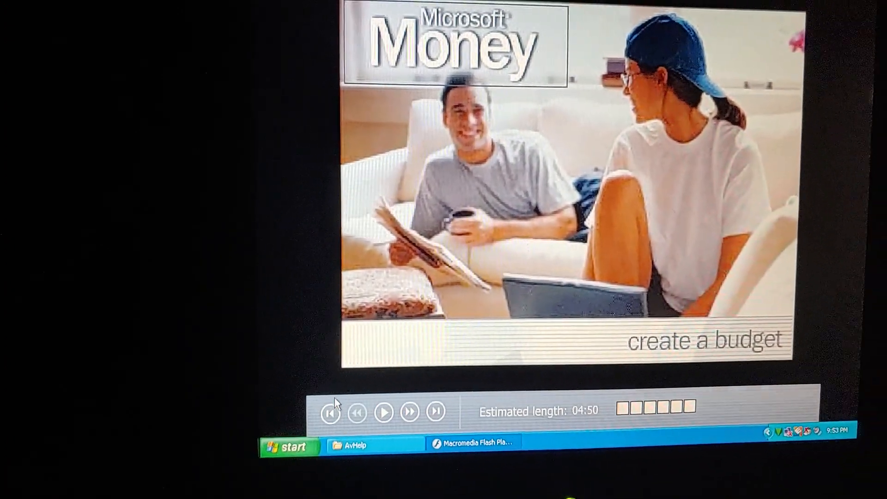
Step: Restart the Create a Budget tutorial from its introduction
left_click(334, 411)
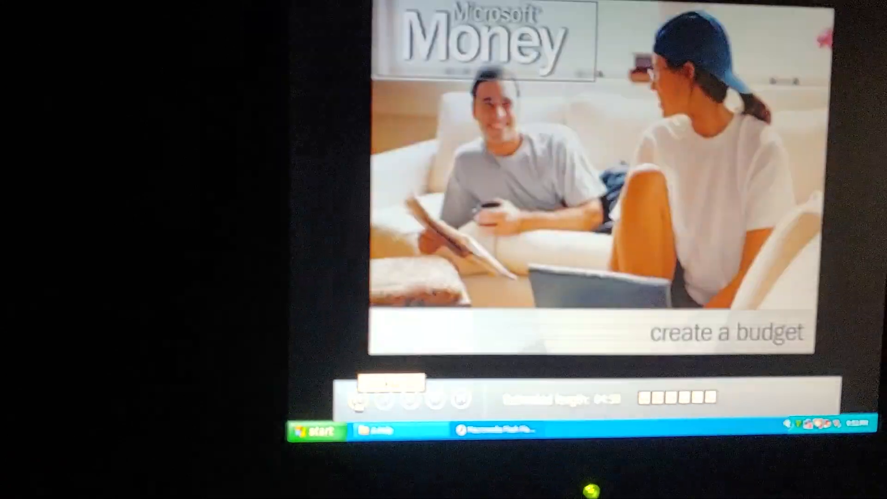